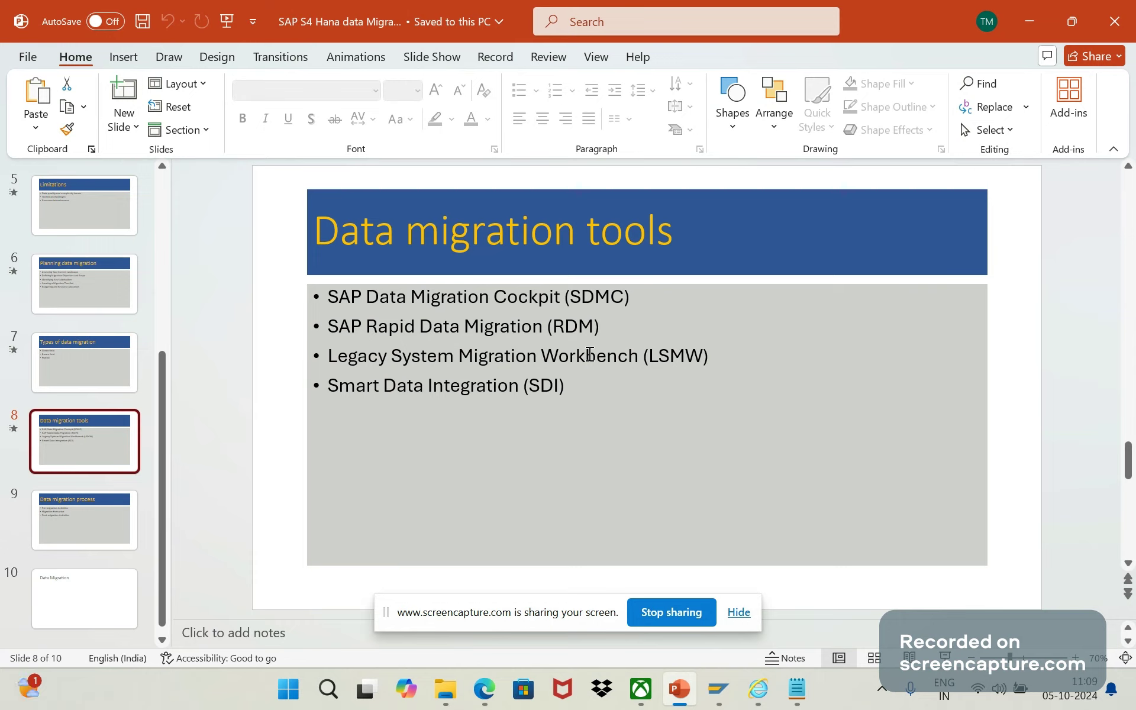
Add an indented 'File method' sub-bullet after the SDMC line and start another sub-bullet below it
left_click(675, 305)
key("Return")
key("Tab")
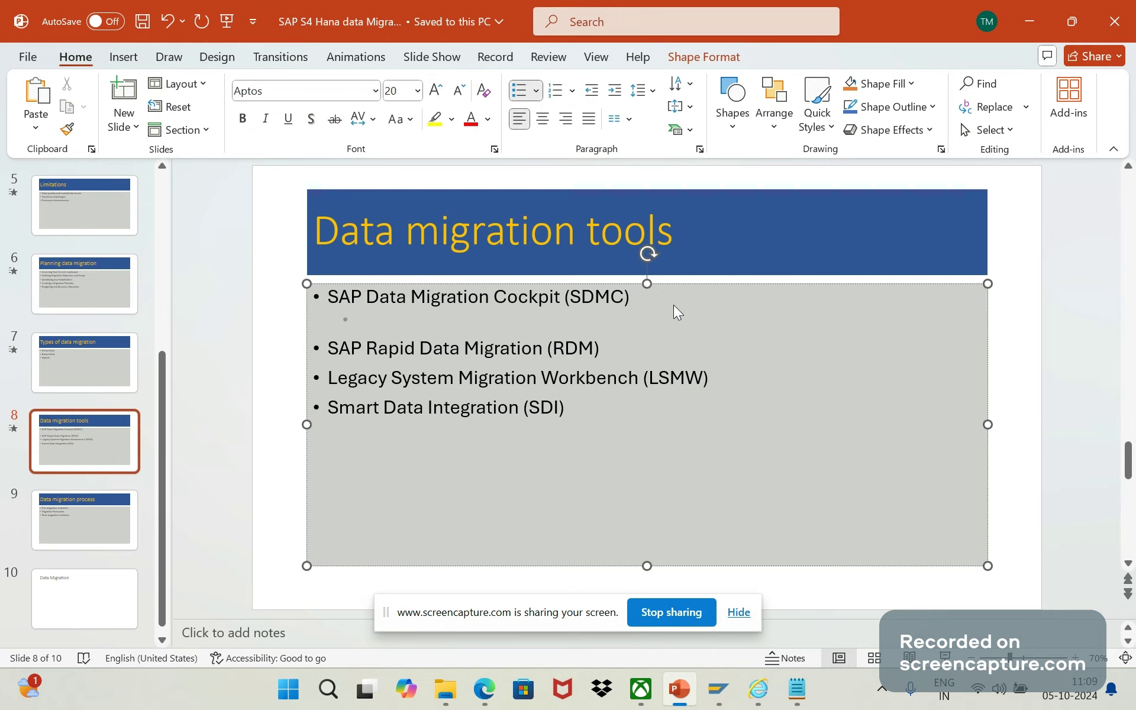
type("File method")
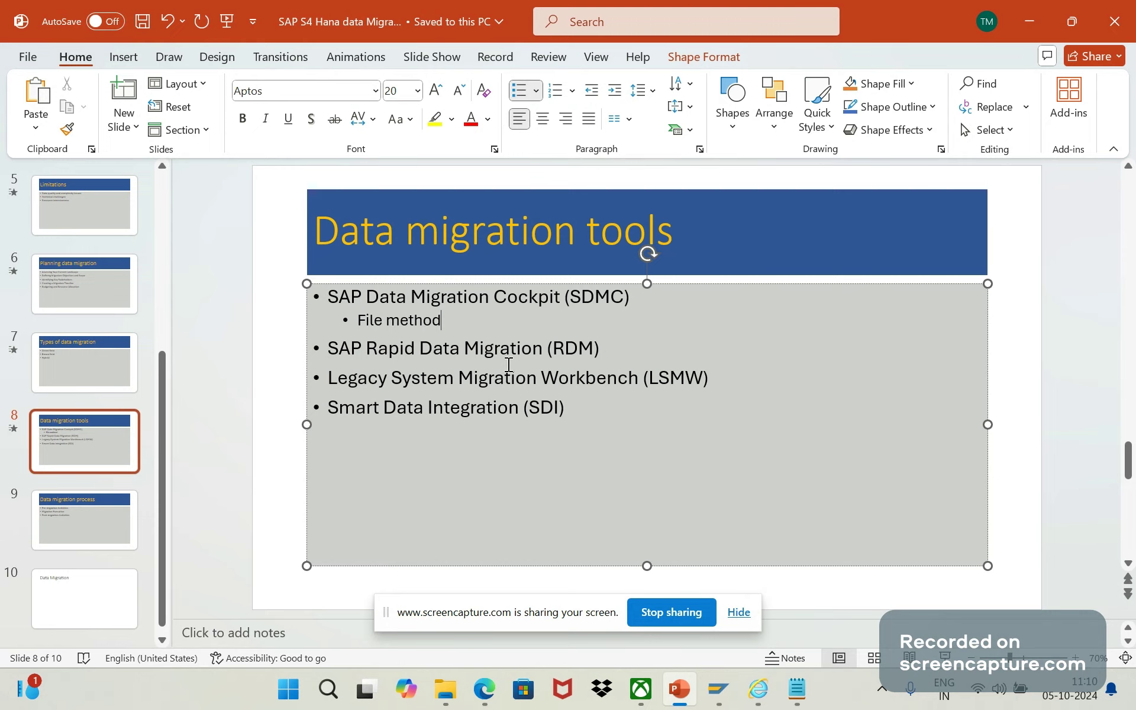
key("Return")
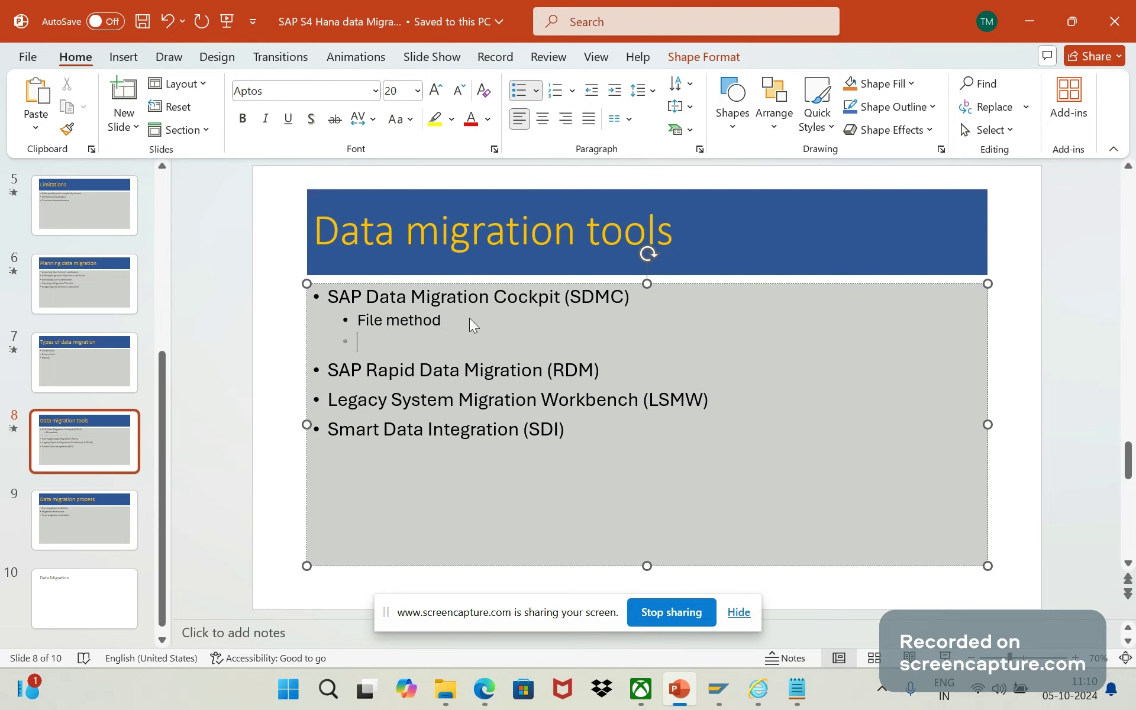
Type 'Staging table method' on the new sub-bullet below File method
type("Staging table me")
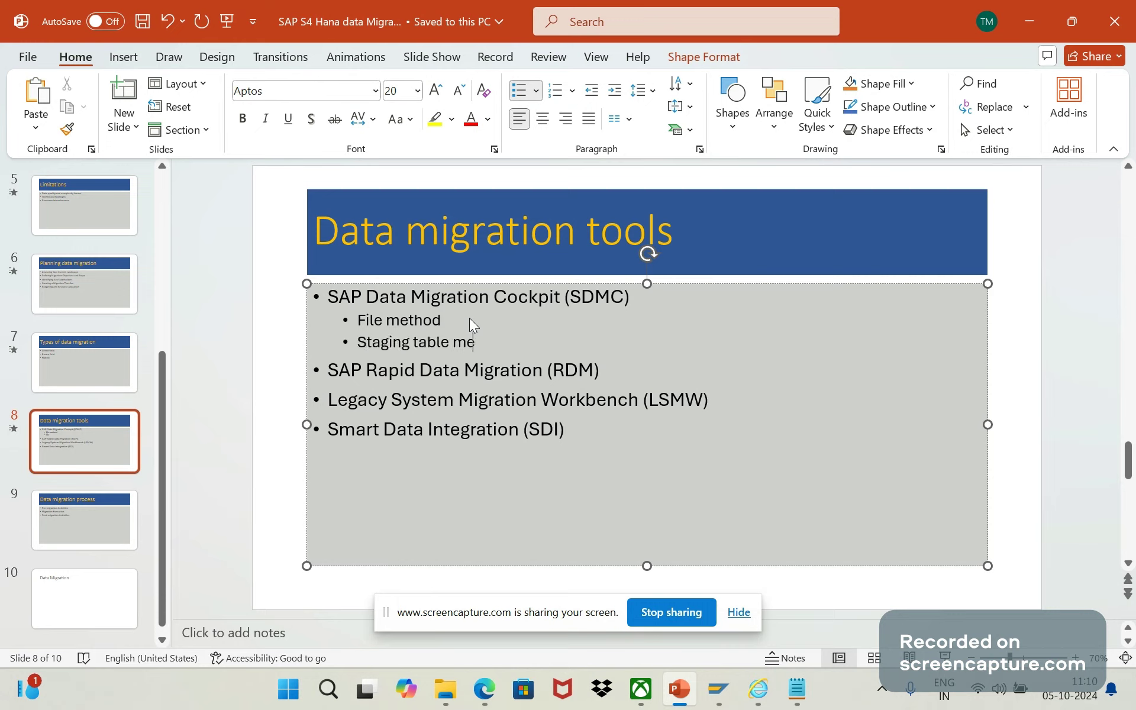
type("thod")
Add a third SDMC sub-bullet 'Direct transfer method', correcting the misspelled 'metod'
key("Return")
type("Direct")
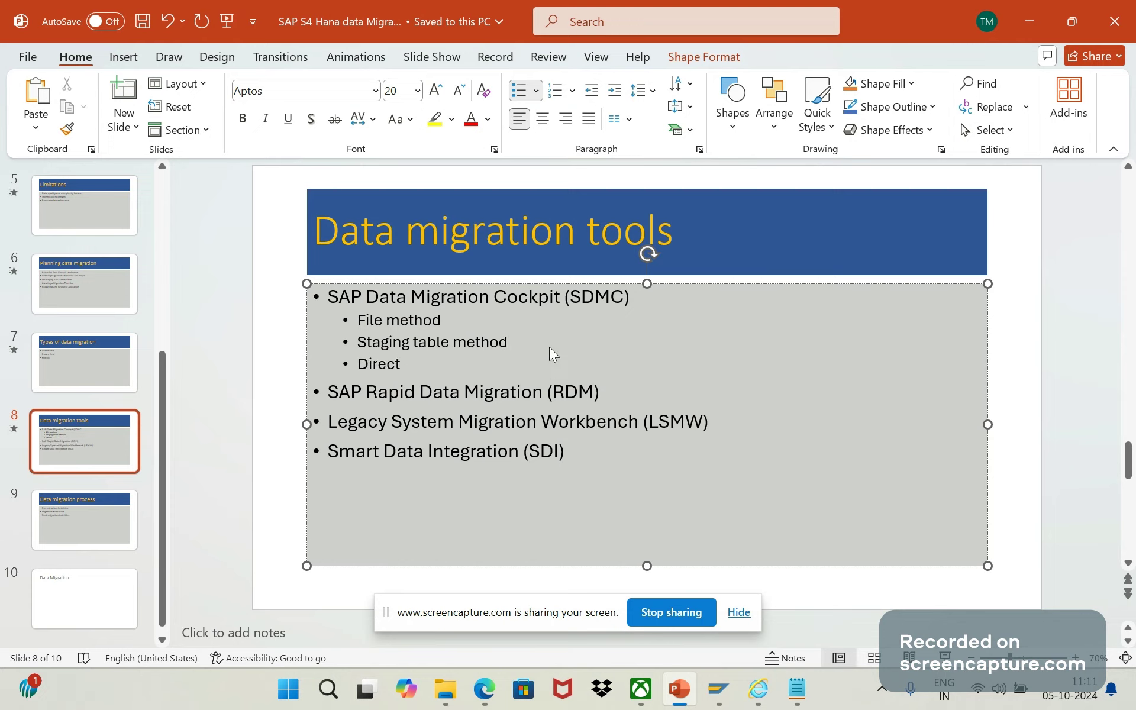
type(" transfer metod")
key("BackSpace")
key("BackSpace")
type("hod")
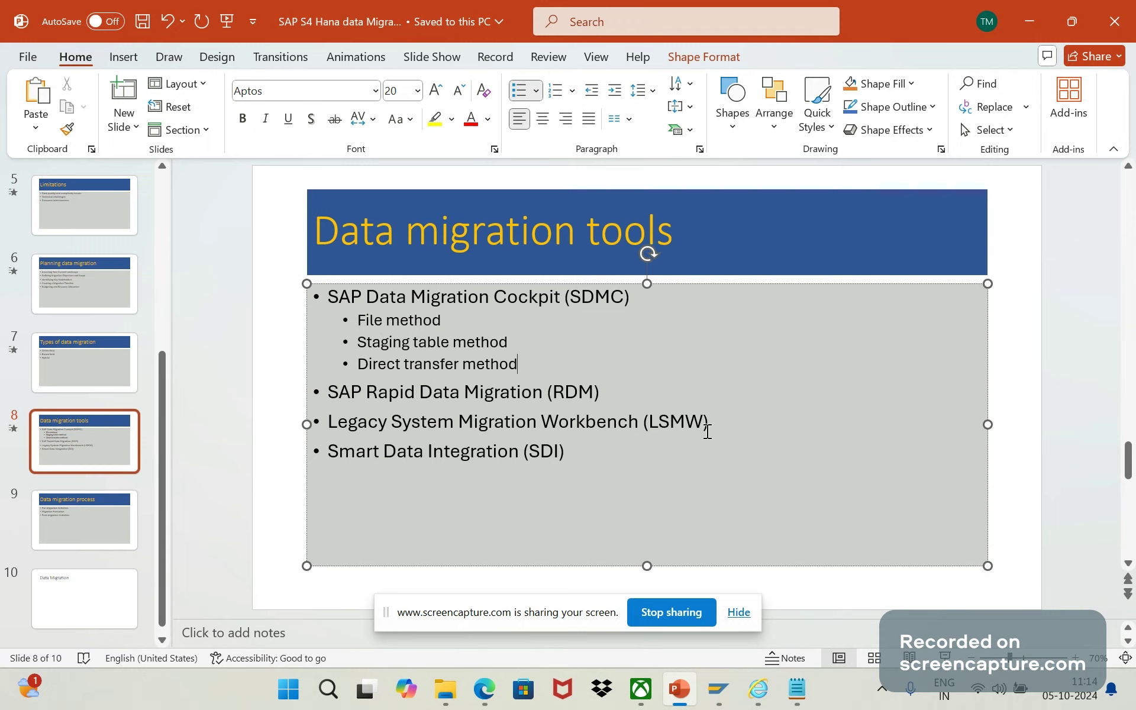
Add indented LSMW sub-bullets 'Batch input', 'Direct input' and 'BAPI, IDOCs'
left_click(769, 430)
key("Return")
key("Tab")
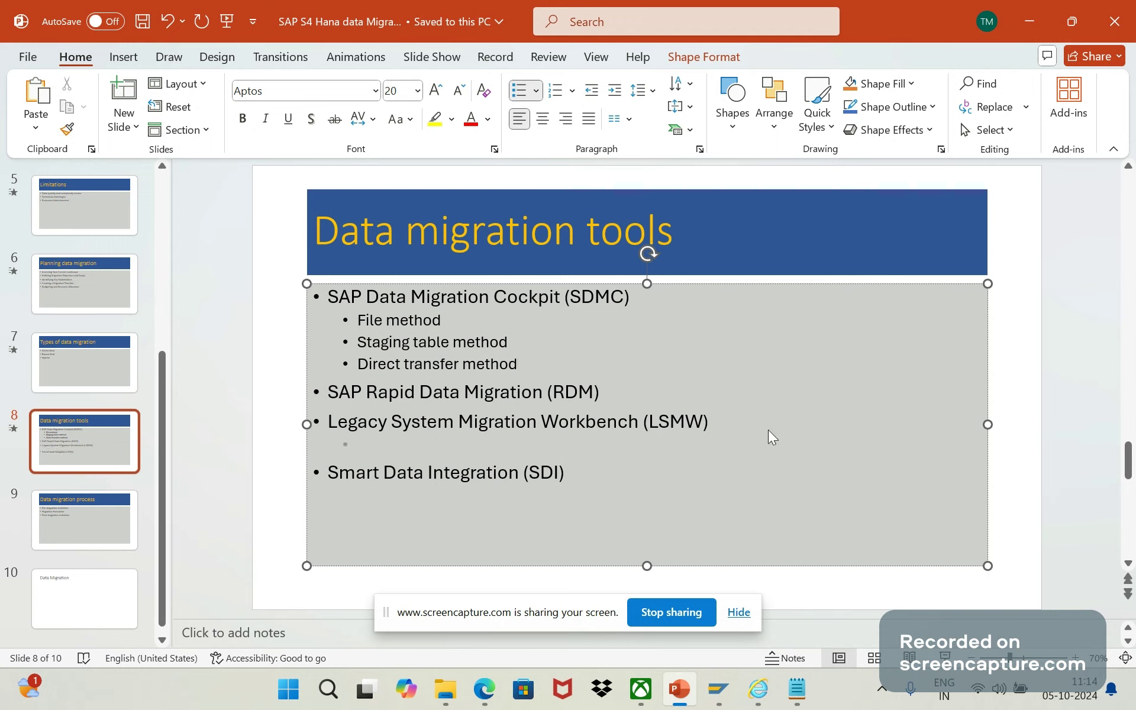
type("Batch irput")
key("Return")
type("Di")
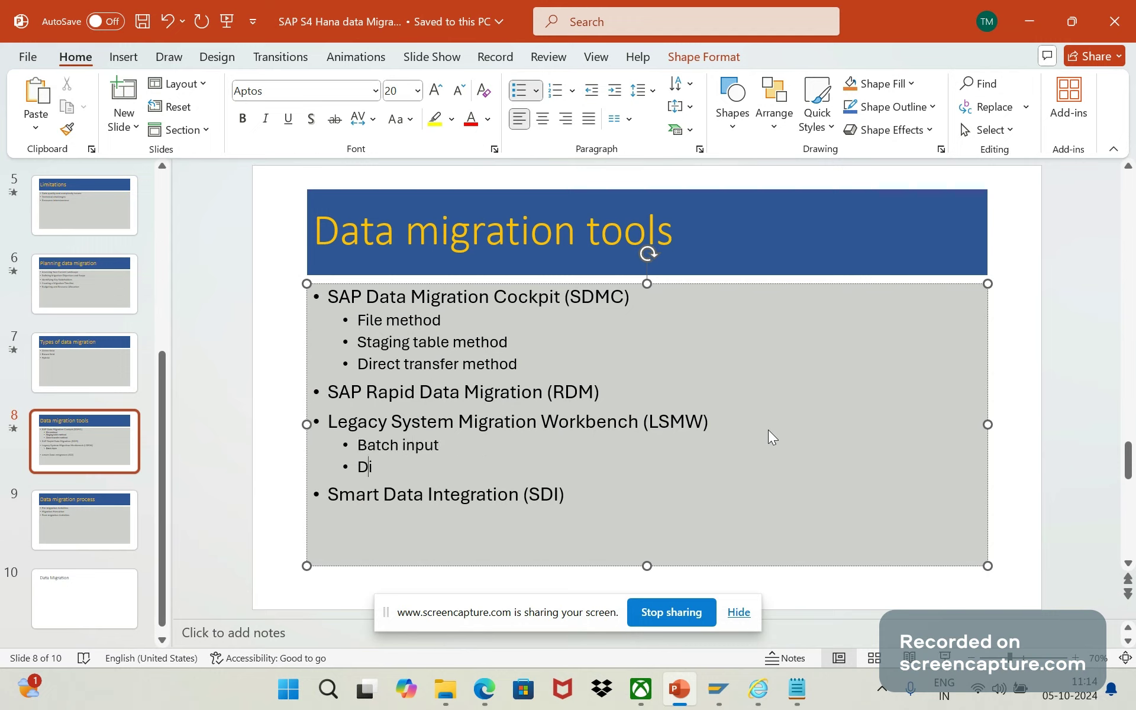
type("rect input")
key("Return")
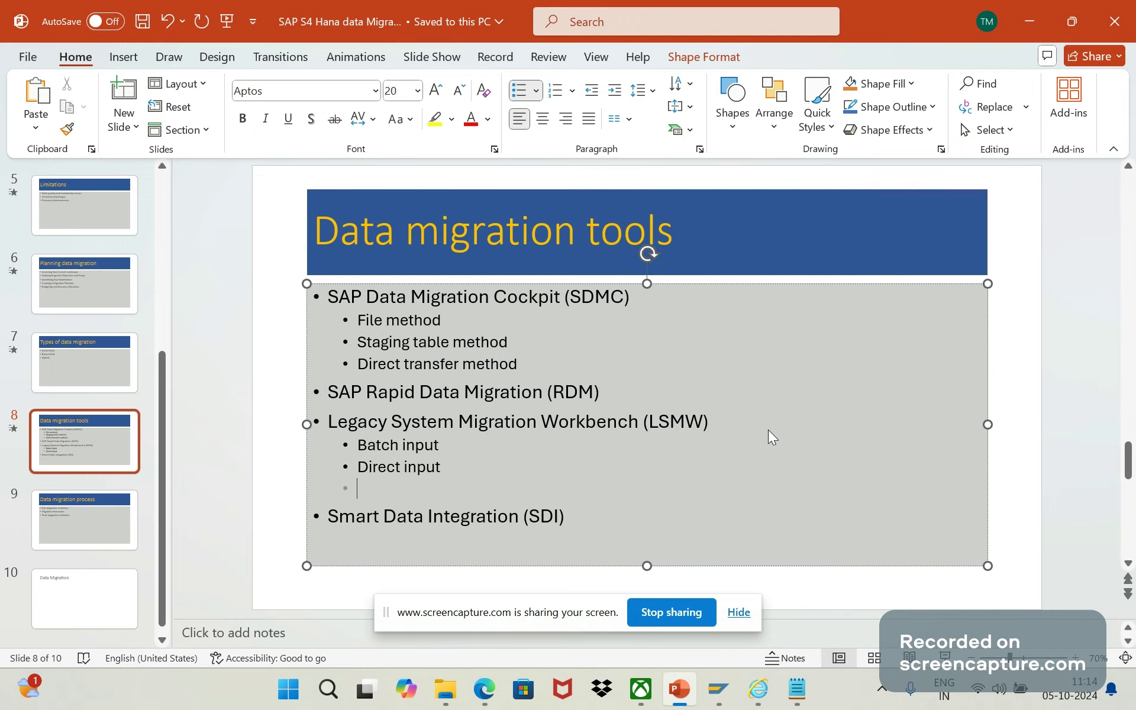
type("BAP")
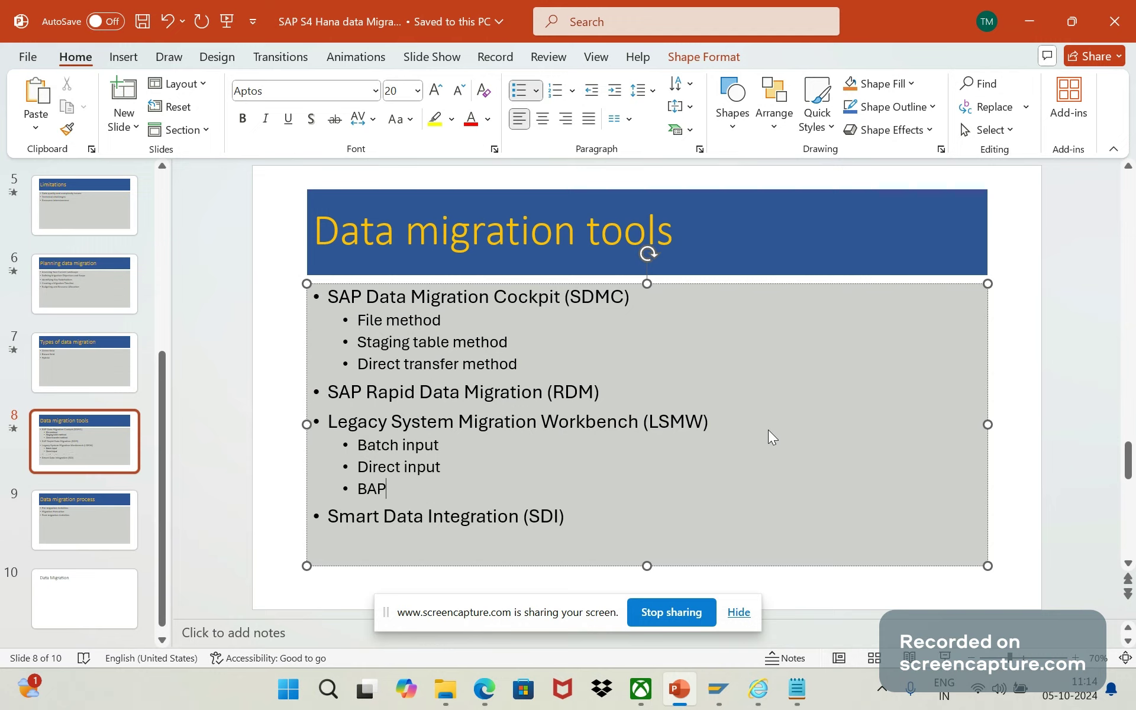
type("I, IDOCs")
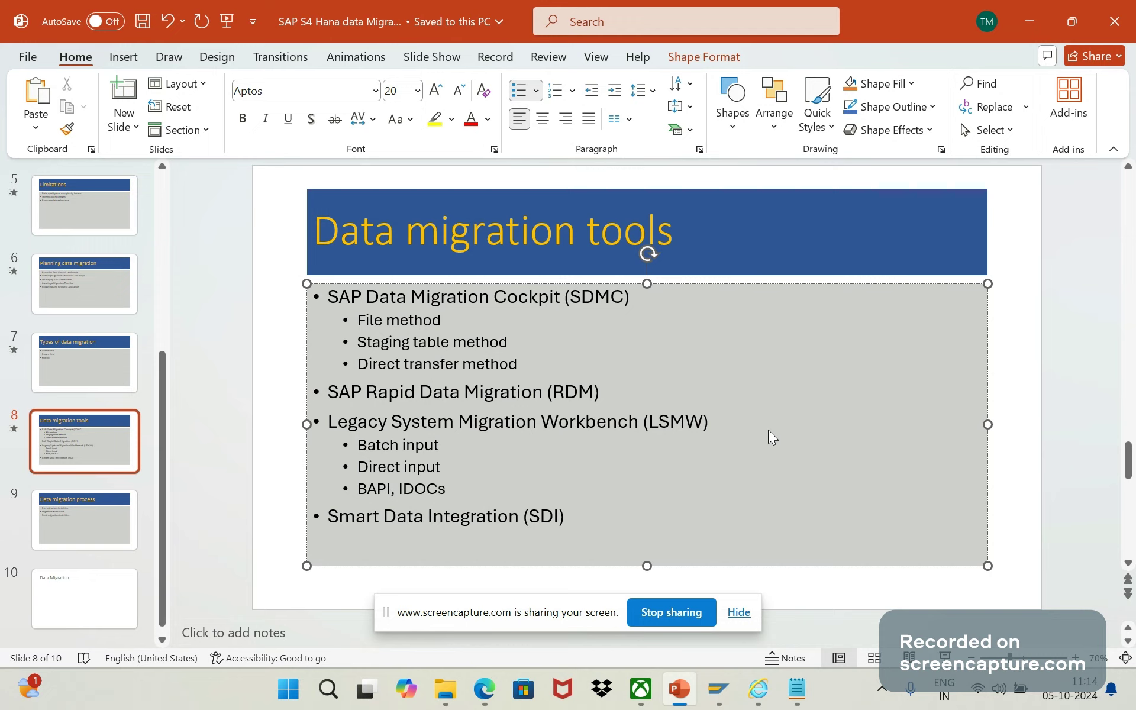
left_click(441, 467)
left_click(518, 363)
Append '- LTMC' to the end of the Legacy System Migration Workbench (LSMW) line
left_click(723, 426)
type("- K")
type("TM")
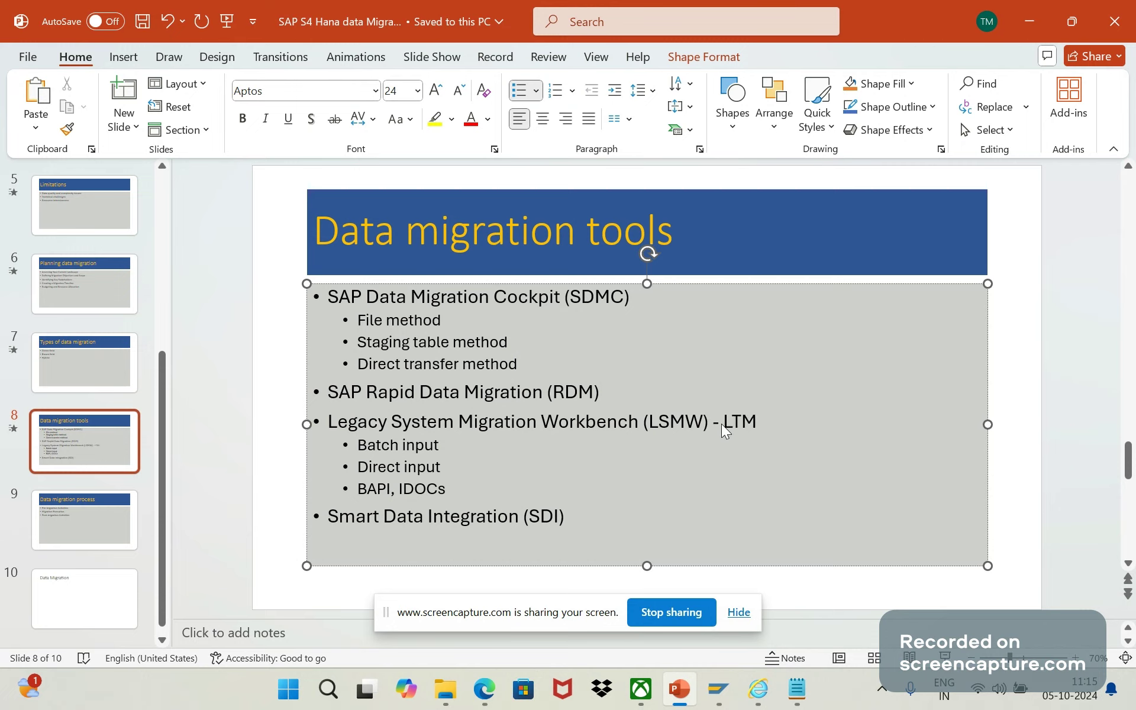
type("C")
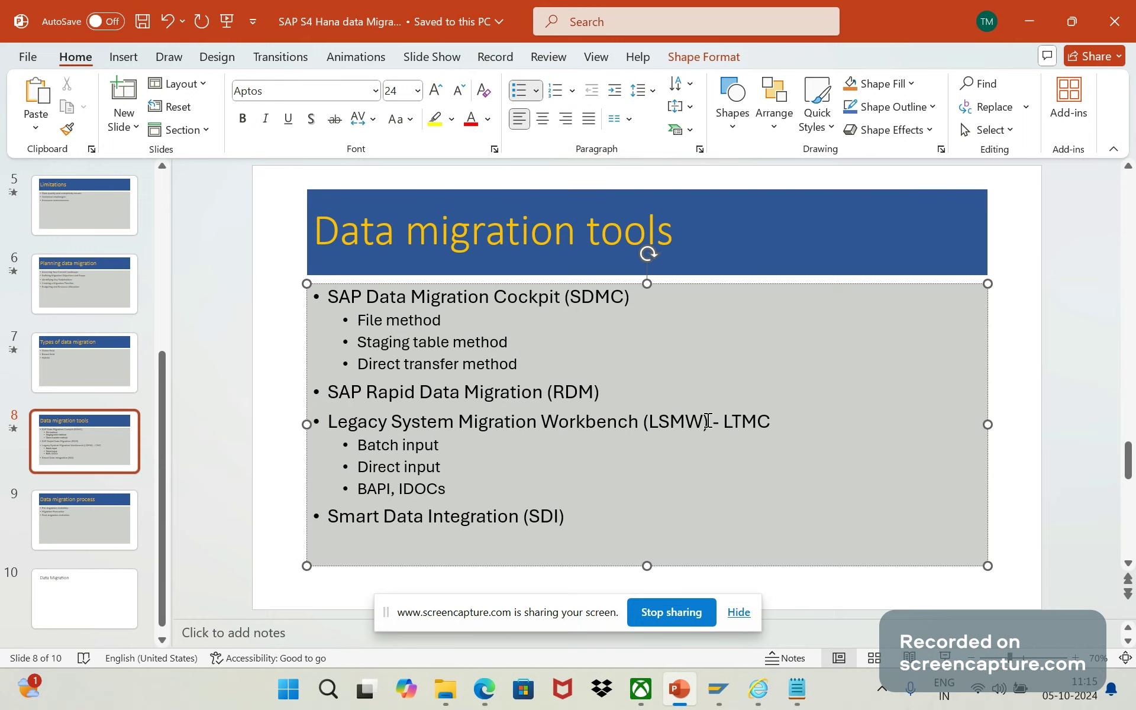
left_click_drag(707, 420, 662, 425)
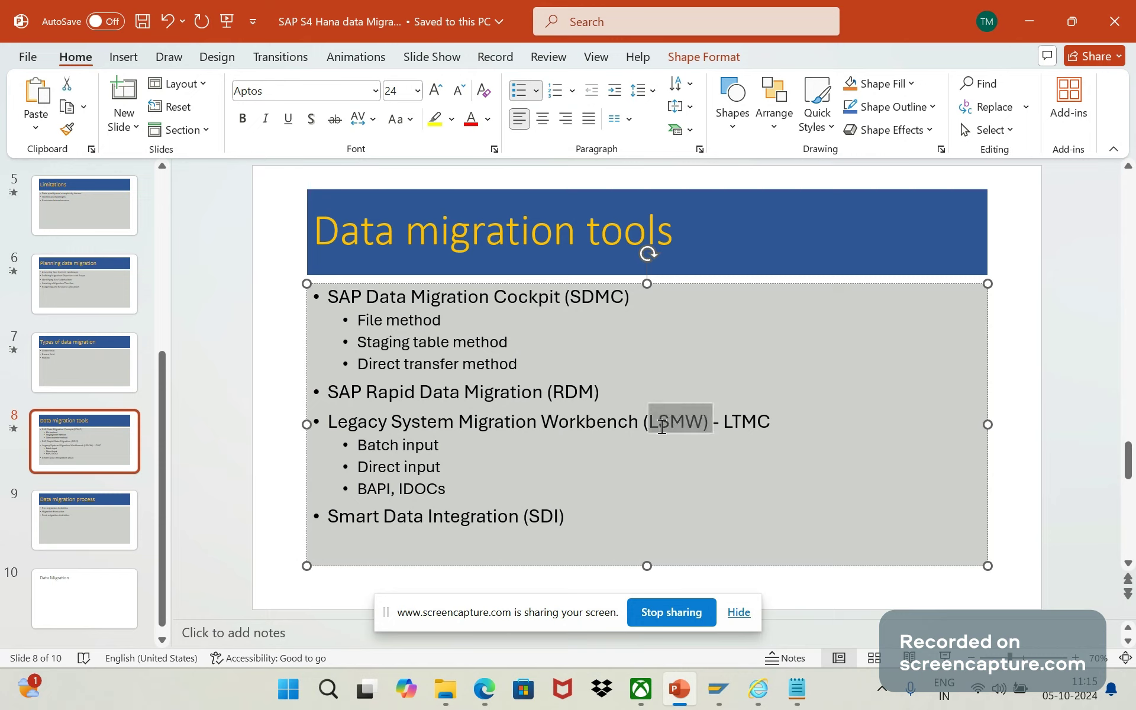
left_click(655, 480)
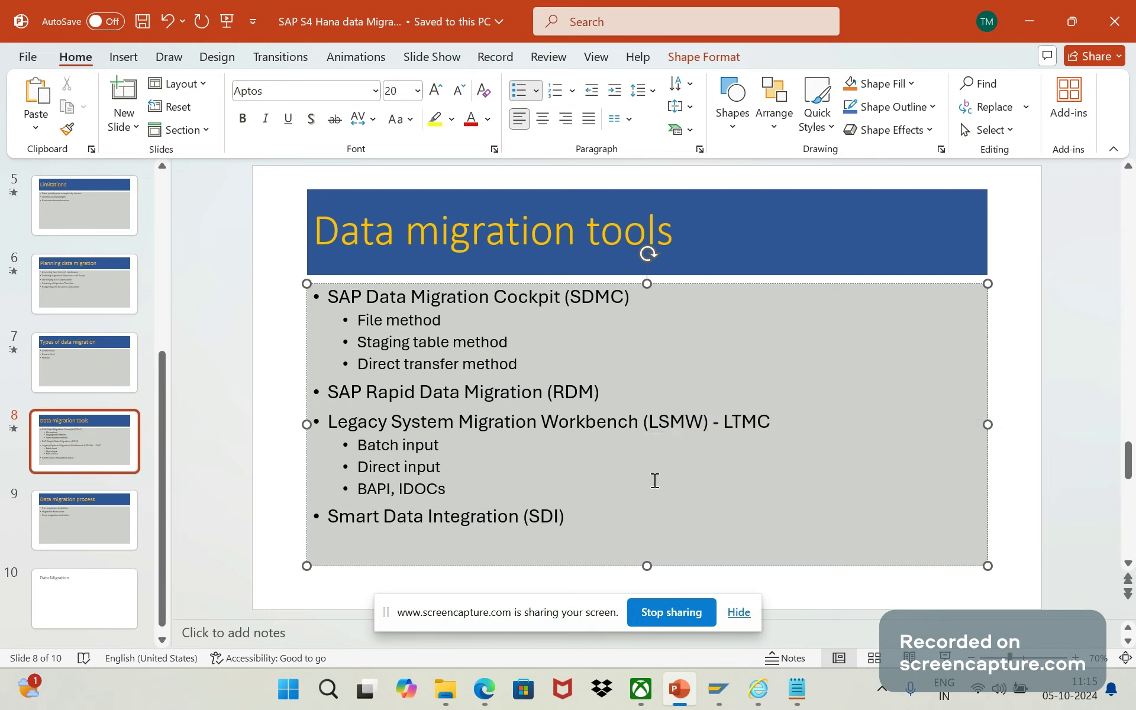